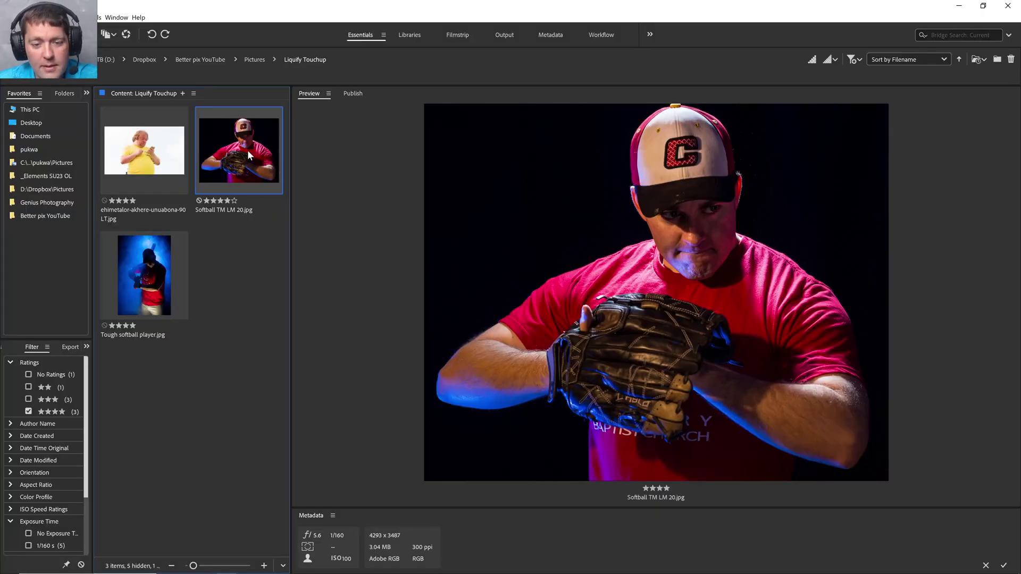
# Preview the Tough softball player and Softball TM LM 20 photos side by side in Bridge
pyautogui.click(149, 275)
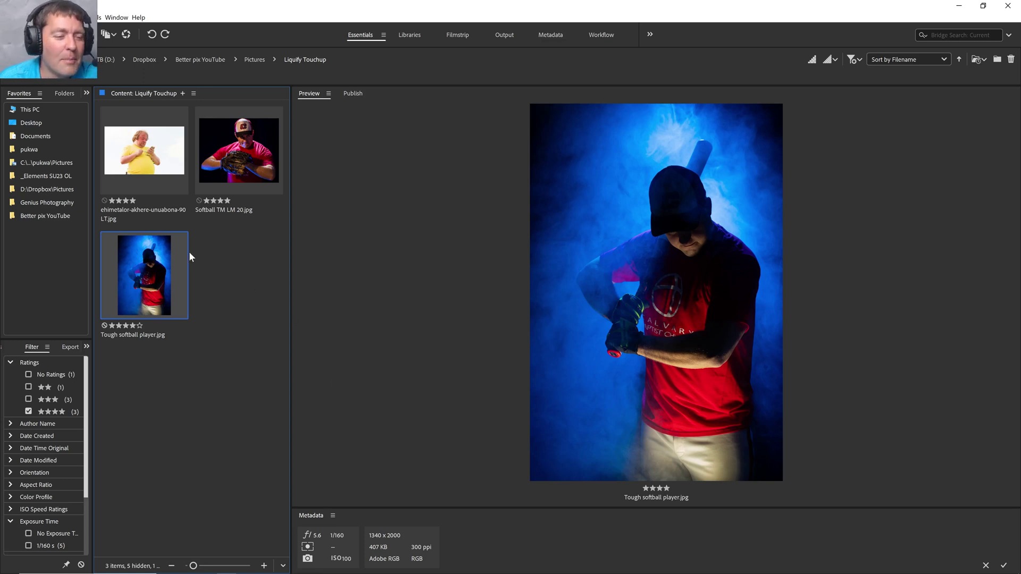
pyautogui.keyDown('ctrl'); pyautogui.click(246, 158); pyautogui.keyUp('ctrl')
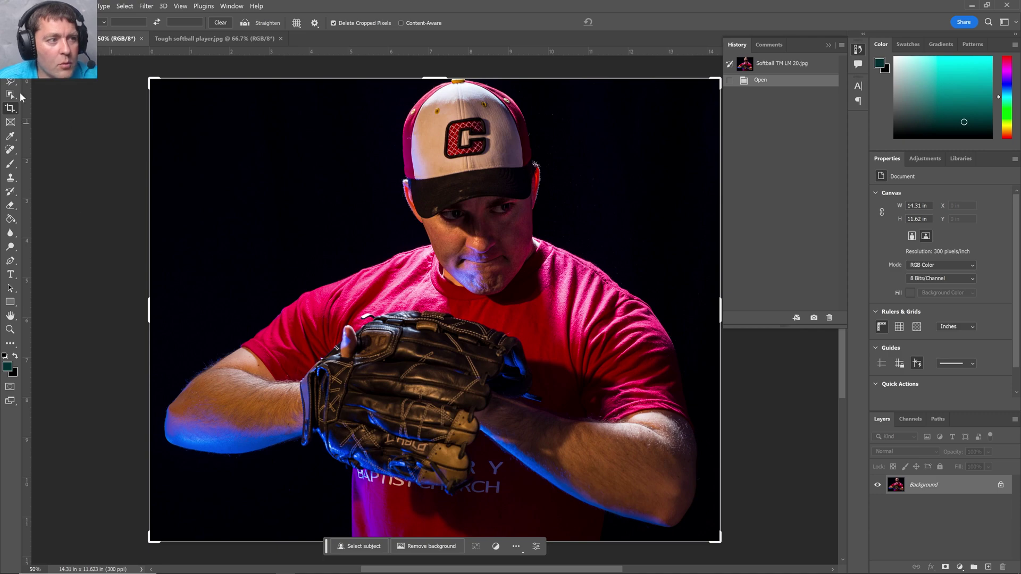
# Leave the Crop tool and open Filter > Liquify on the Softball TM LM 20 photo
pyautogui.press('v')
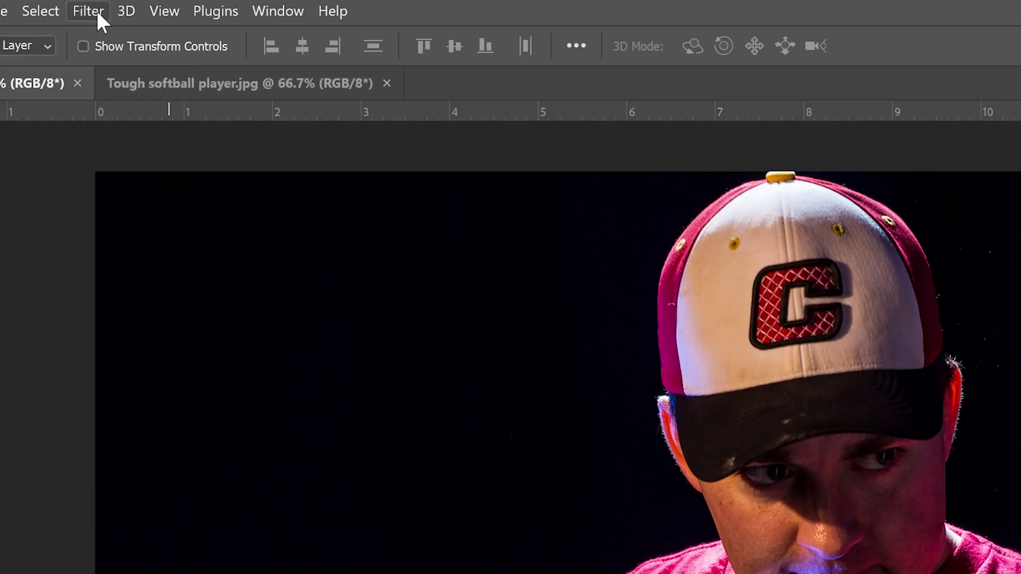
pyautogui.click(148, 6)
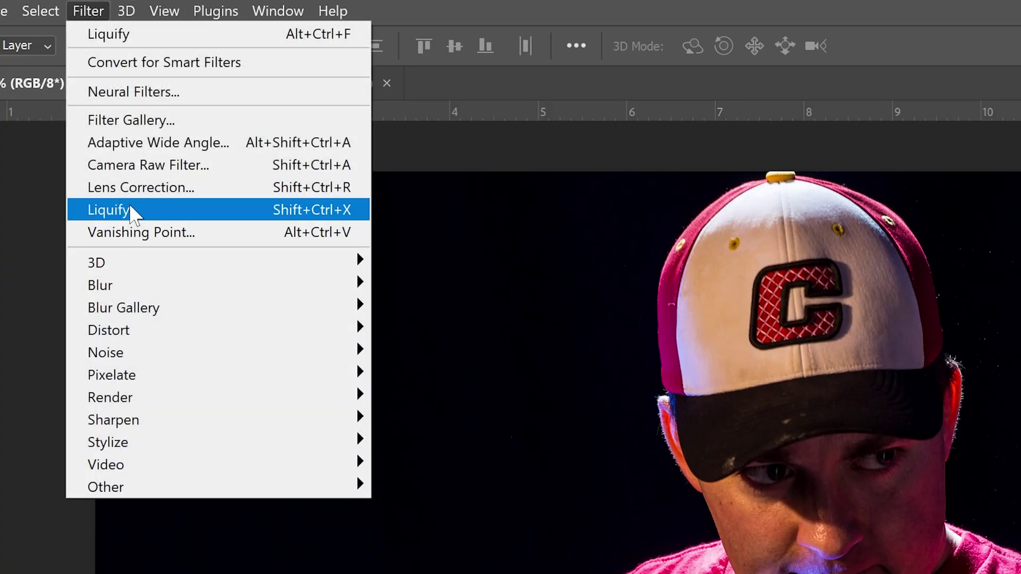
pyautogui.click(130, 208)
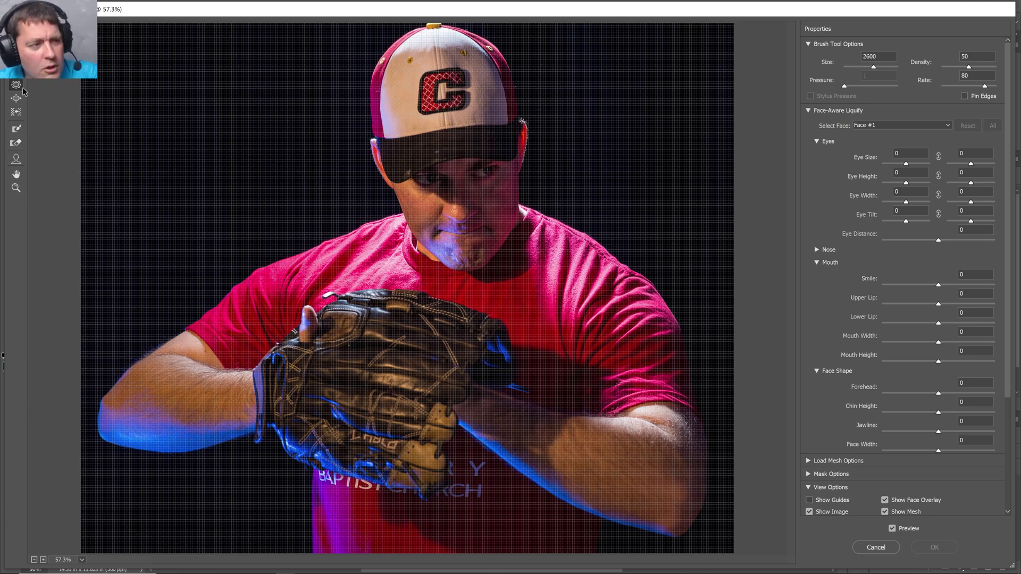
pyautogui.press('f')
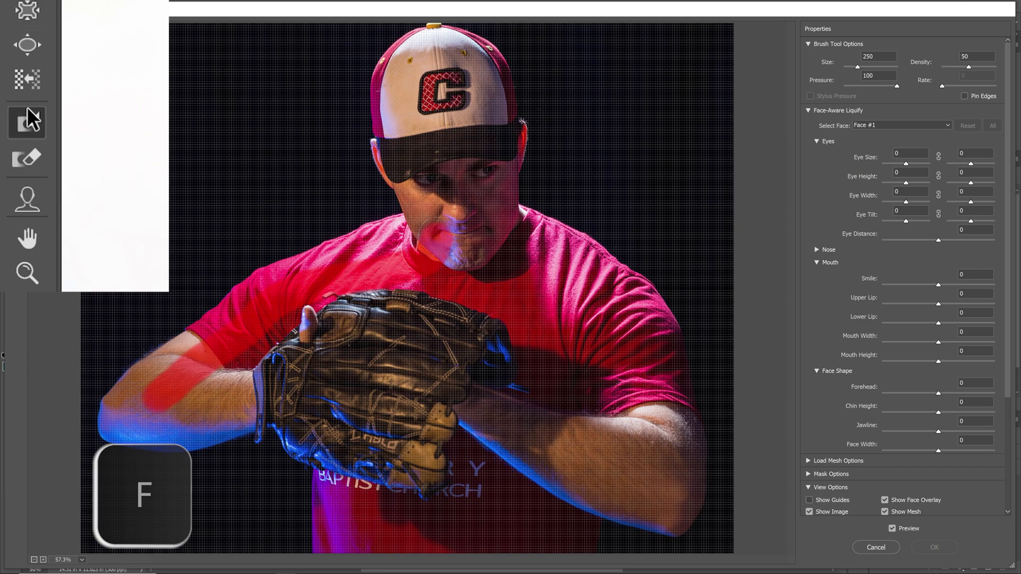
# Paint a freeze mask over the cap brim, face, forearms, glove and shirt centre
pyautogui.click(421, 204)
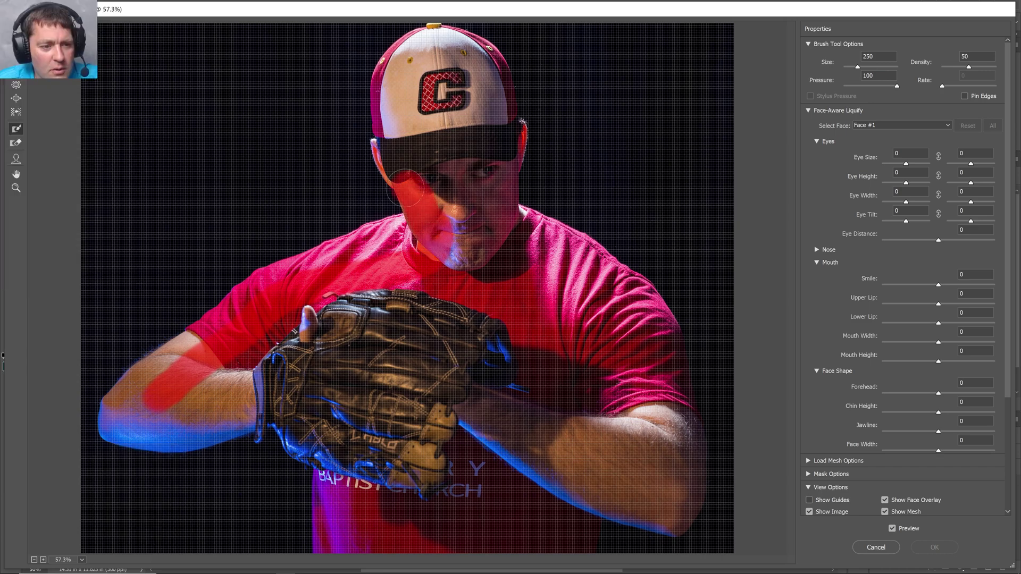
pyautogui.moveTo(372, 171); pyautogui.dragTo(454, 228)
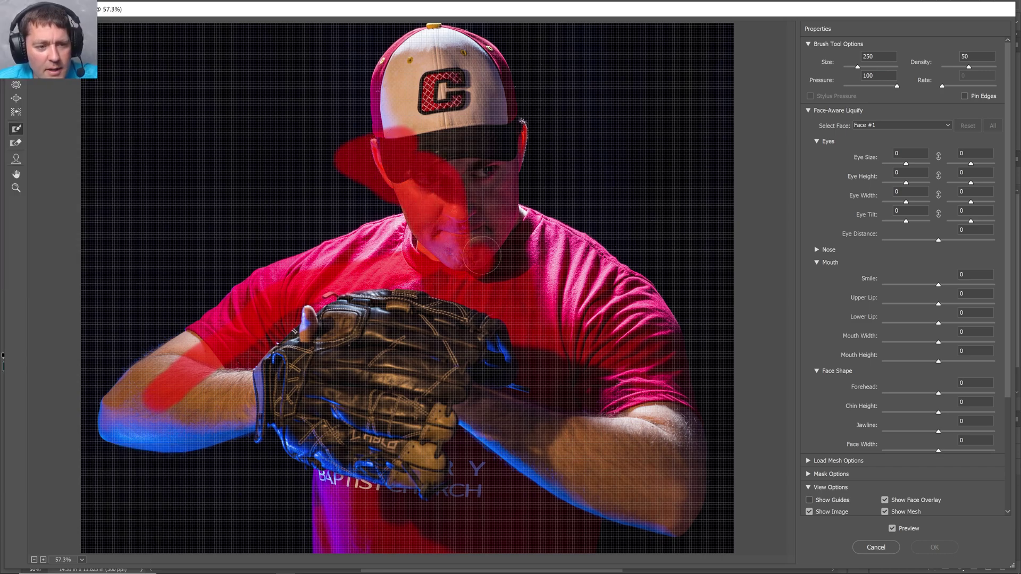
pyautogui.moveTo(503, 182); pyautogui.dragTo(484, 195)
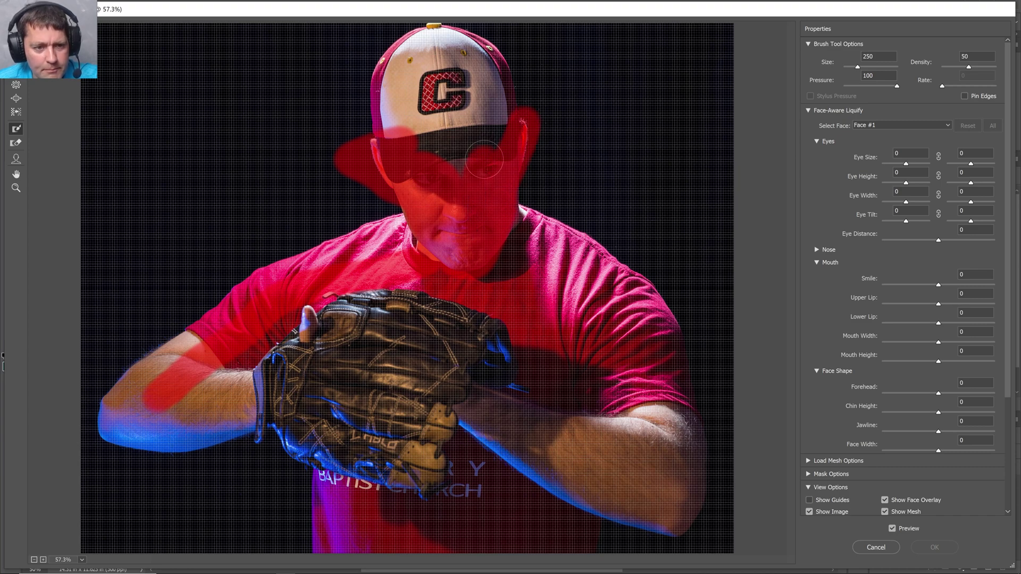
pyautogui.moveTo(483, 159)
pyautogui.mouseDown()
pyautogui.moveTo(342, 159)
pyautogui.moveTo(513, 114)
pyautogui.moveTo(509, 158)
pyautogui.mouseUp()
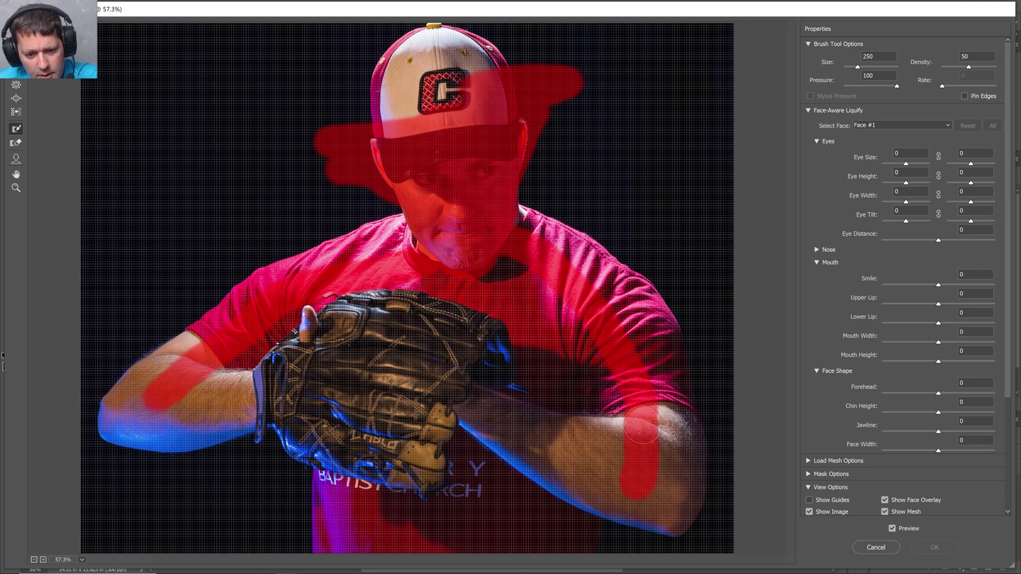
pyautogui.moveTo(661, 494)
pyautogui.mouseDown()
pyautogui.moveTo(446, 391)
pyautogui.moveTo(420, 505)
pyautogui.moveTo(398, 526)
pyautogui.moveTo(319, 468)
pyautogui.moveTo(273, 450)
pyautogui.mouseUp()
pyautogui.moveTo(202, 374)
pyautogui.mouseDown()
pyautogui.moveTo(361, 351)
pyautogui.moveTo(478, 298)
pyautogui.moveTo(558, 372)
pyautogui.moveTo(534, 380)
pyautogui.moveTo(506, 532)
pyautogui.moveTo(372, 532)
pyautogui.moveTo(269, 485)
pyautogui.mouseUp()
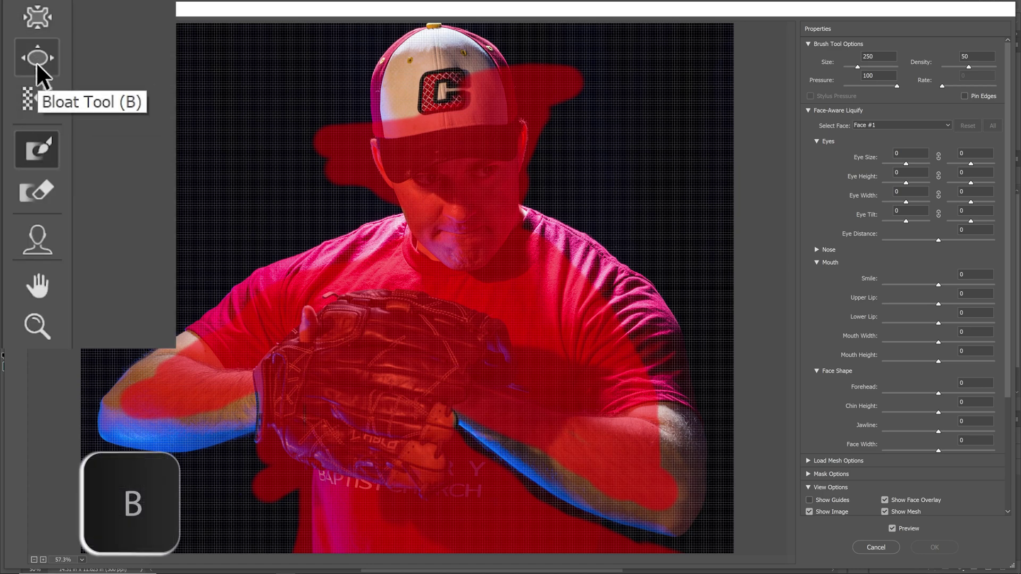
pyautogui.click(36, 62)
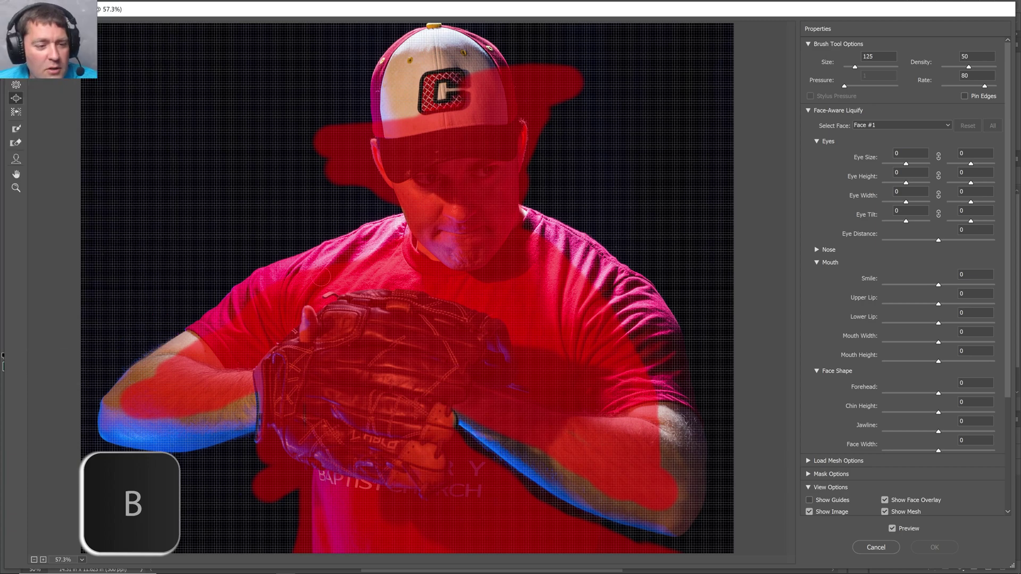
# Enlarge the Bloat brush to about 1500 so it spans the shoulders
pyautogui.press(']')
pyautogui.press(']')
pyautogui.press(']')
pyautogui.press(']')
pyautogui.press(']')
pyautogui.press(']')
pyautogui.press(']')
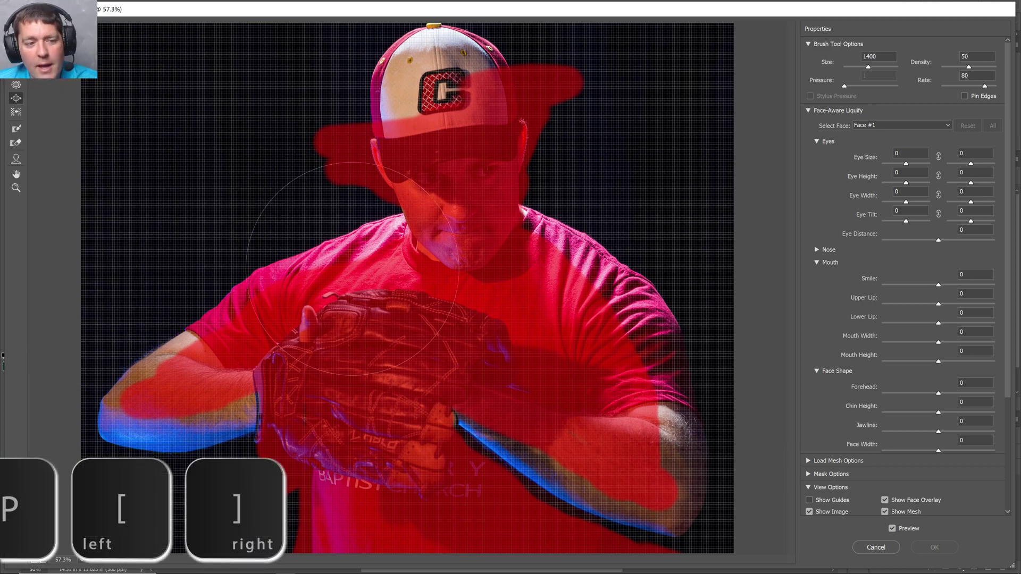
pyautogui.press(']')
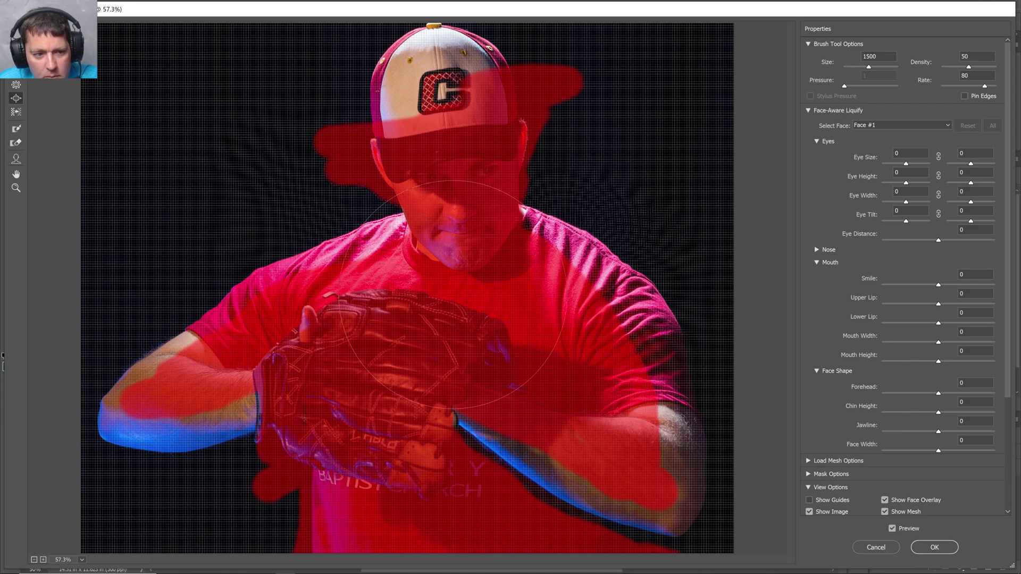
# Extend the freeze mask over both forearms and around the shoulders
pyautogui.press('f')
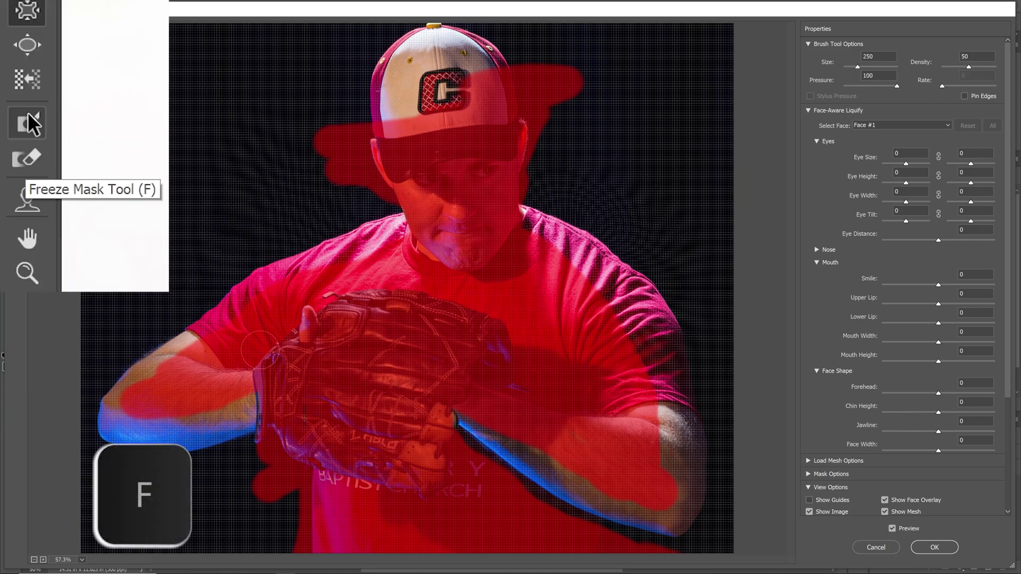
pyautogui.moveTo(260, 351); pyautogui.dragTo(91, 495)
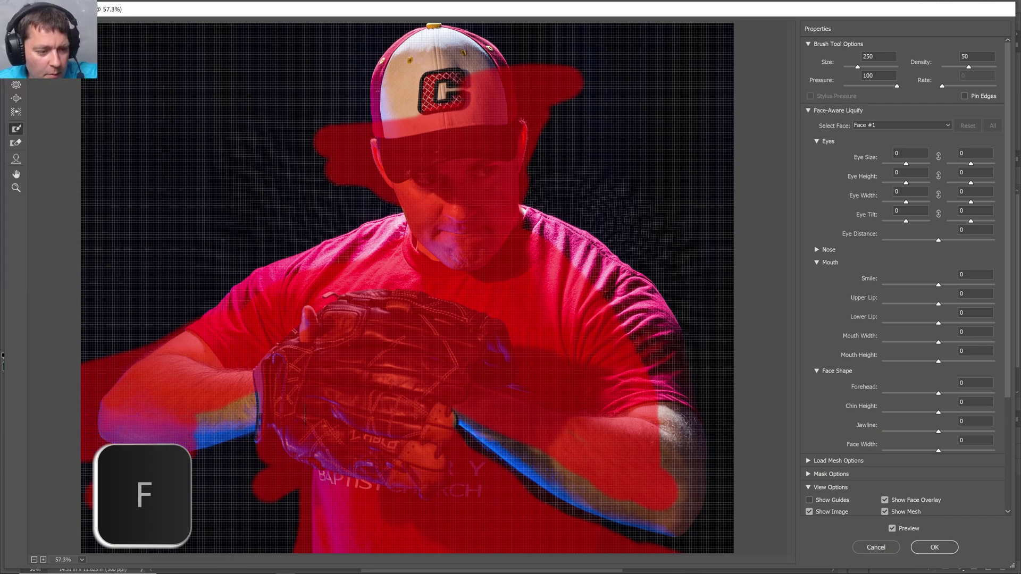
pyautogui.moveTo(463, 425); pyautogui.dragTo(631, 401)
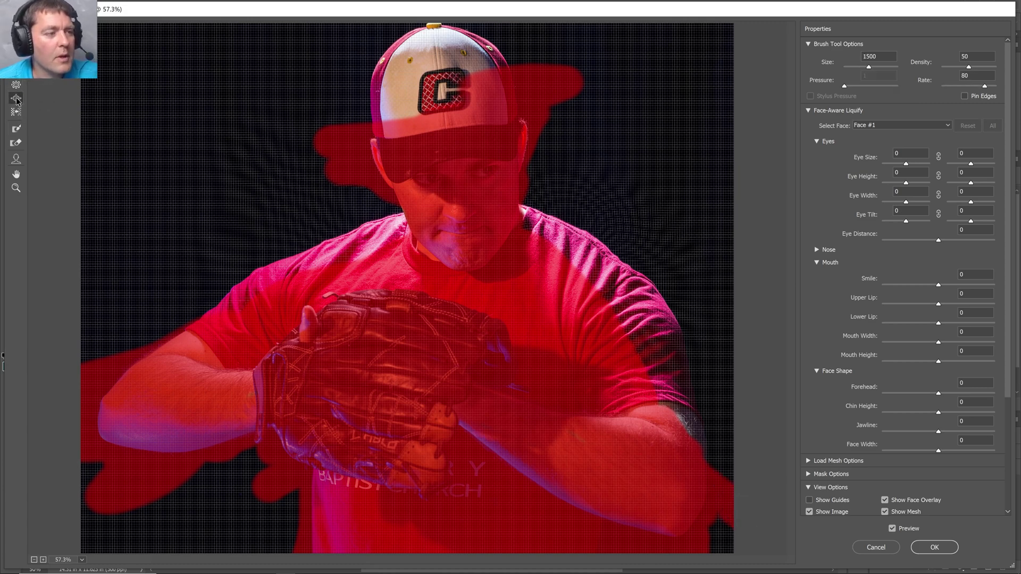
pyautogui.press('b')
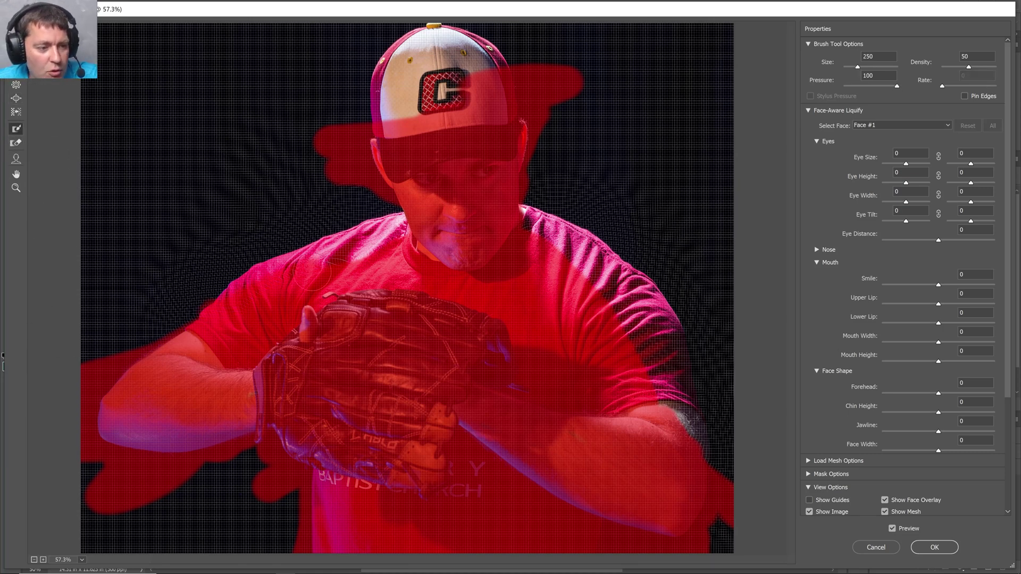
pyautogui.moveTo(314, 274); pyautogui.dragTo(213, 266)
# Thaw the left and right forearms with Thaw Mask, then bloat them to thicken
pyautogui.press('d')
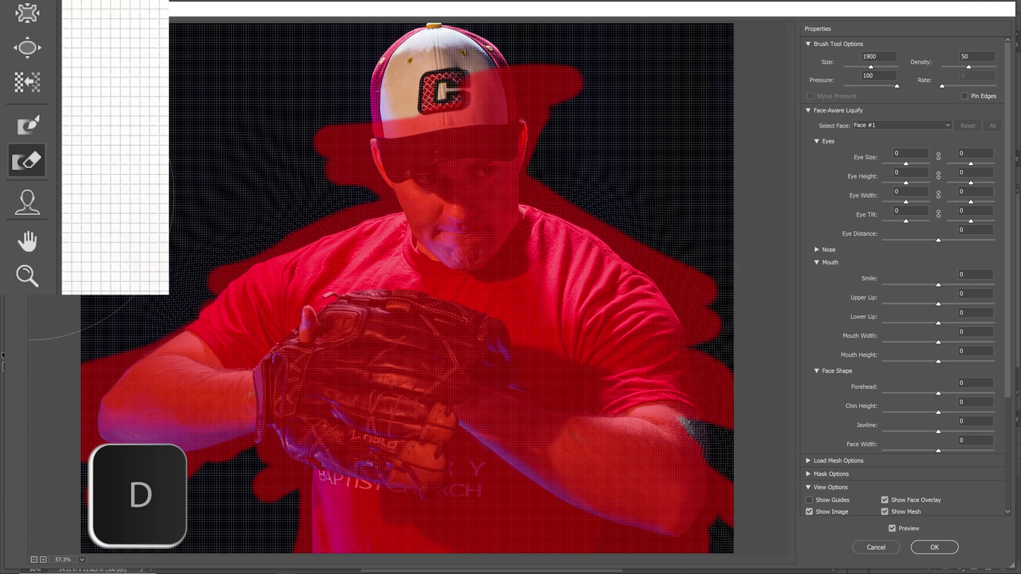
pyautogui.moveTo(109, 433); pyautogui.dragTo(154, 351)
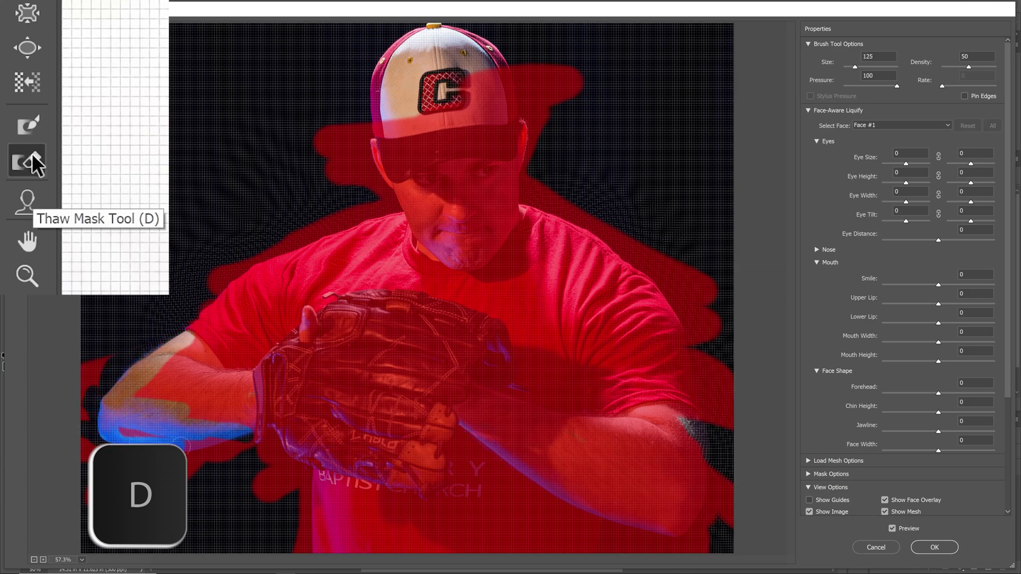
pyautogui.moveTo(584, 500); pyautogui.dragTo(706, 423)
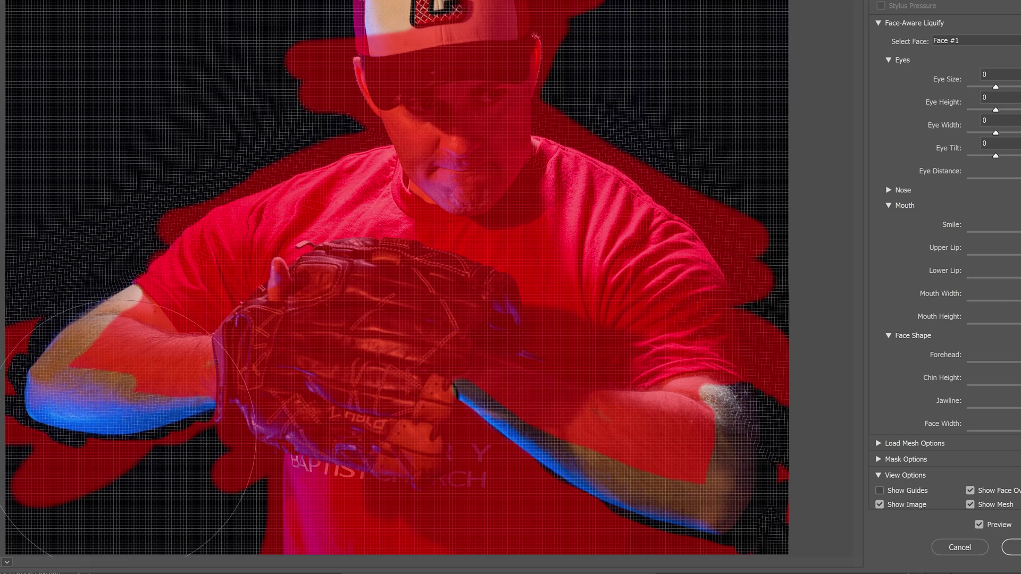
pyautogui.moveTo(137, 420); pyautogui.dragTo(127, 444)
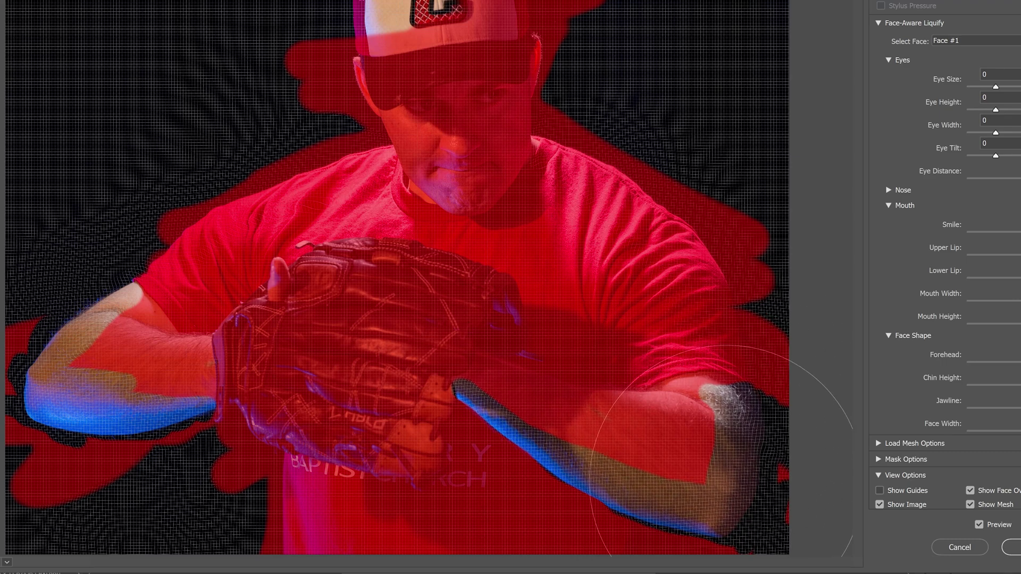
pyautogui.moveTo(235, 363)
pyautogui.mouseDown()
pyautogui.moveTo(120, 410)
pyautogui.moveTo(166, 463)
pyautogui.moveTo(137, 342)
pyautogui.mouseUp()
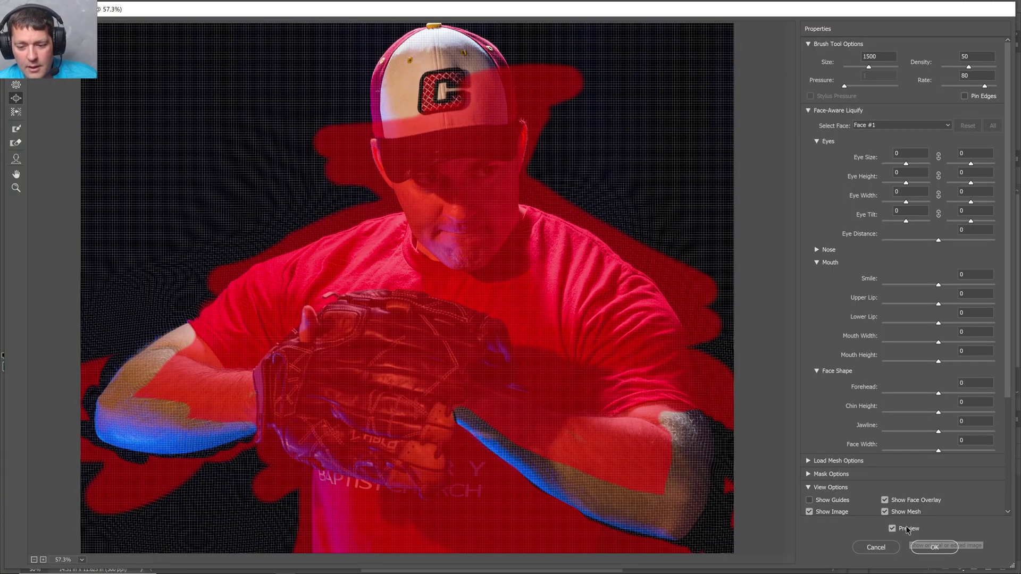
# Toggle the Liquify Preview repeatedly to compare the thickened forearms against the original
pyautogui.click(908, 530)
pyautogui.click(908, 530)
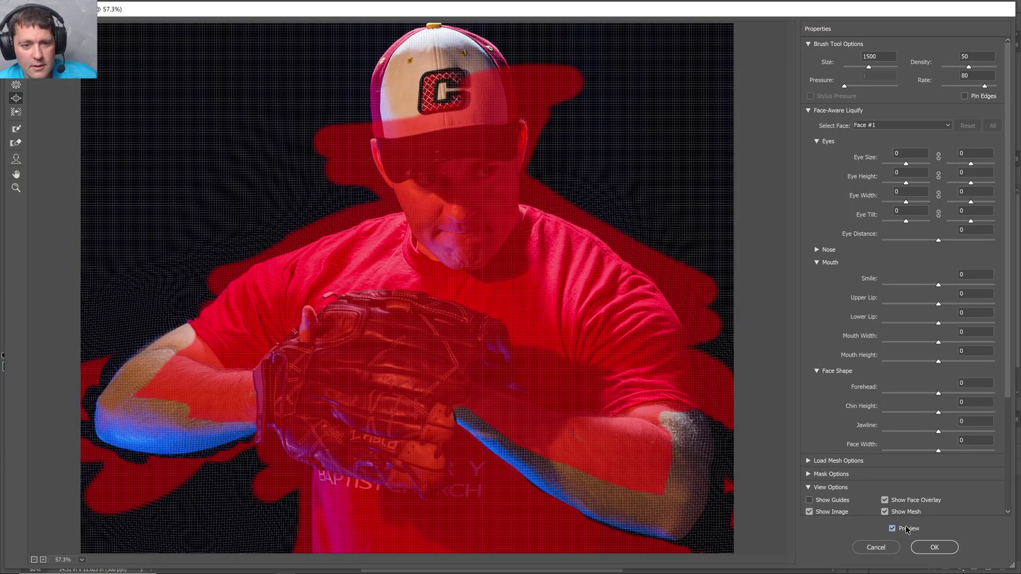
pyautogui.click(908, 529)
pyautogui.click(908, 530)
pyautogui.click(907, 530)
pyautogui.click(908, 529)
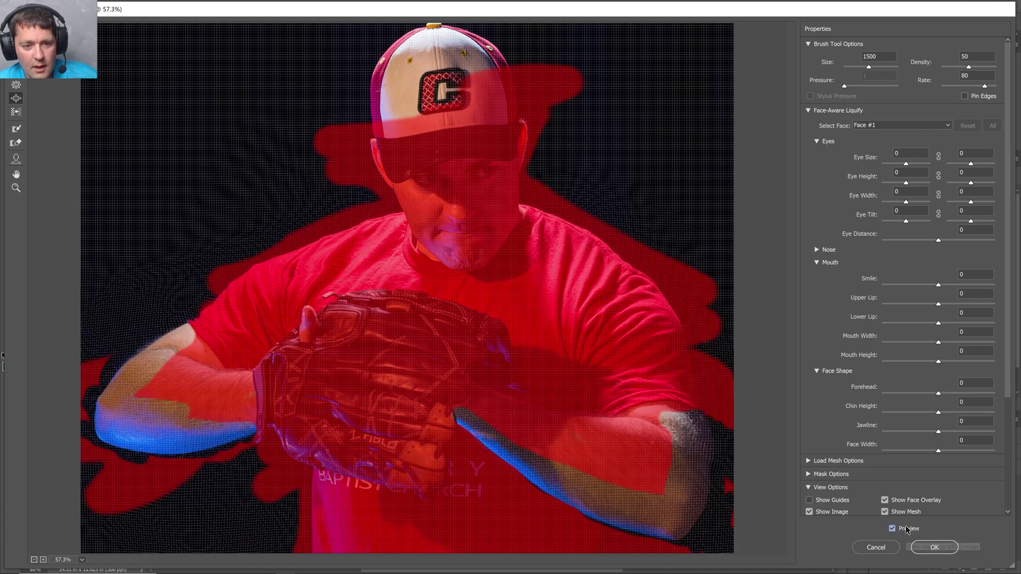
pyautogui.click(908, 529)
pyautogui.click(907, 529)
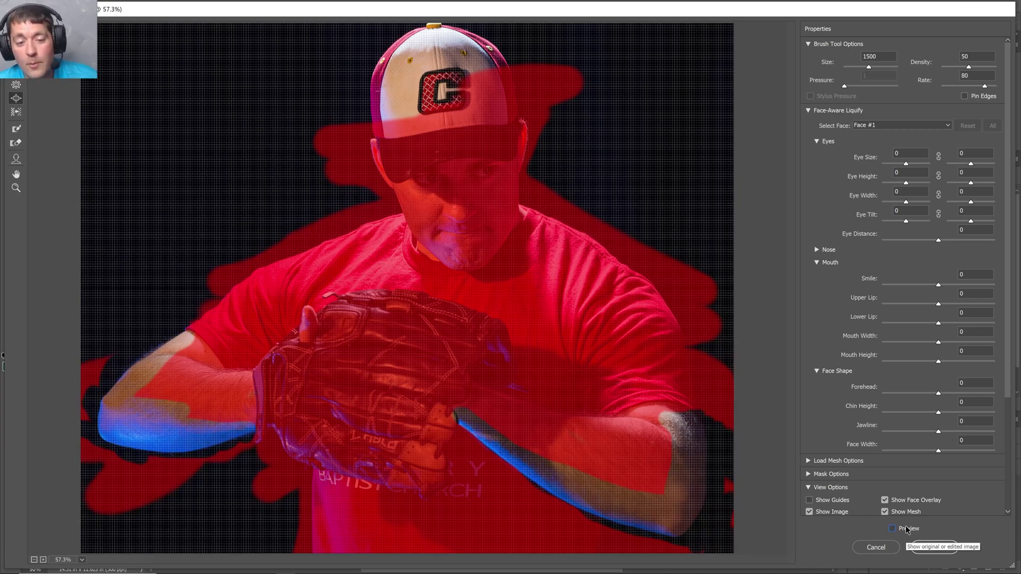
pyautogui.click(908, 529)
pyautogui.click(908, 530)
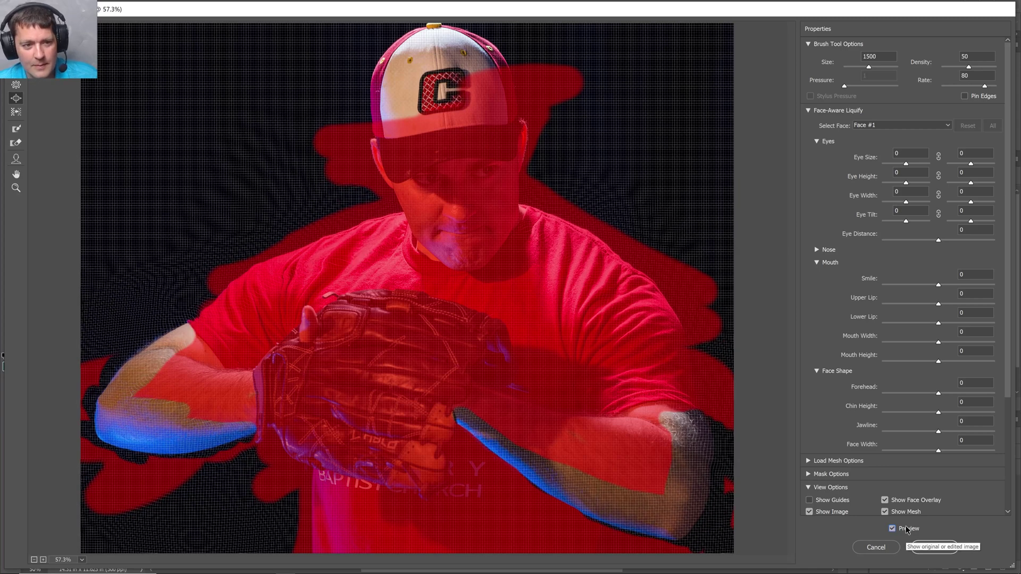
pyautogui.click(907, 530)
pyautogui.click(908, 529)
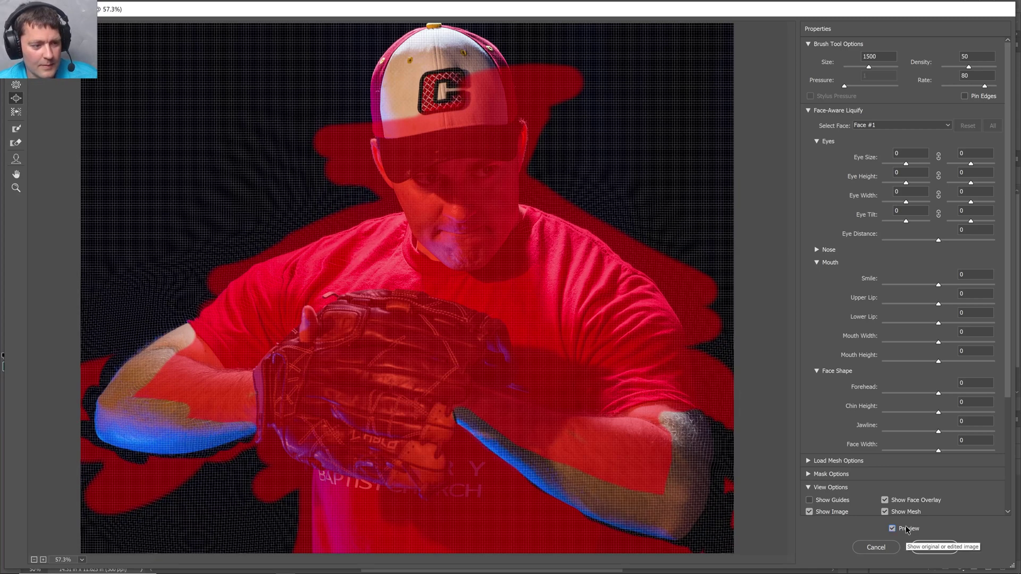
pyautogui.click(908, 530)
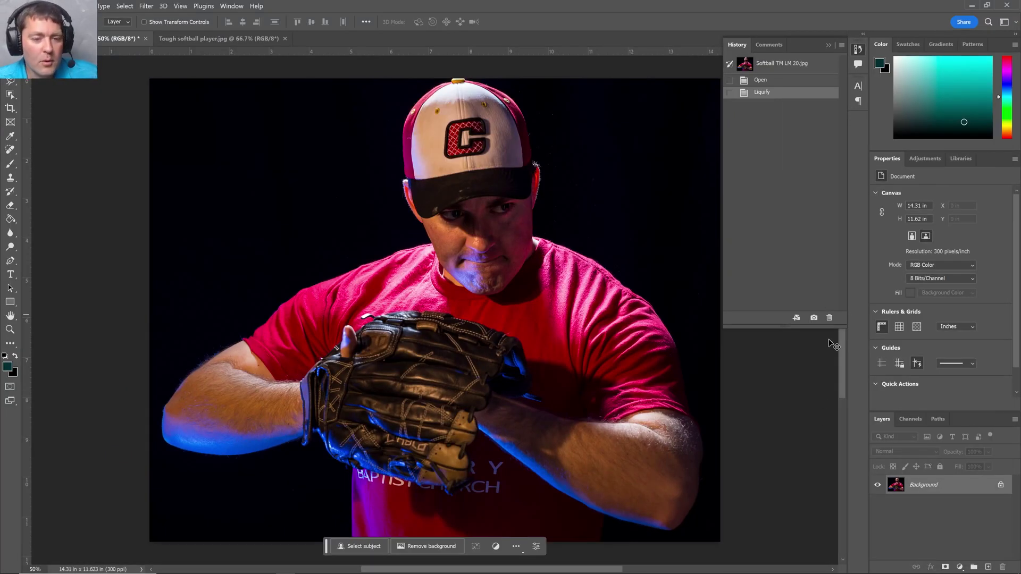
pyautogui.click(1001, 486)
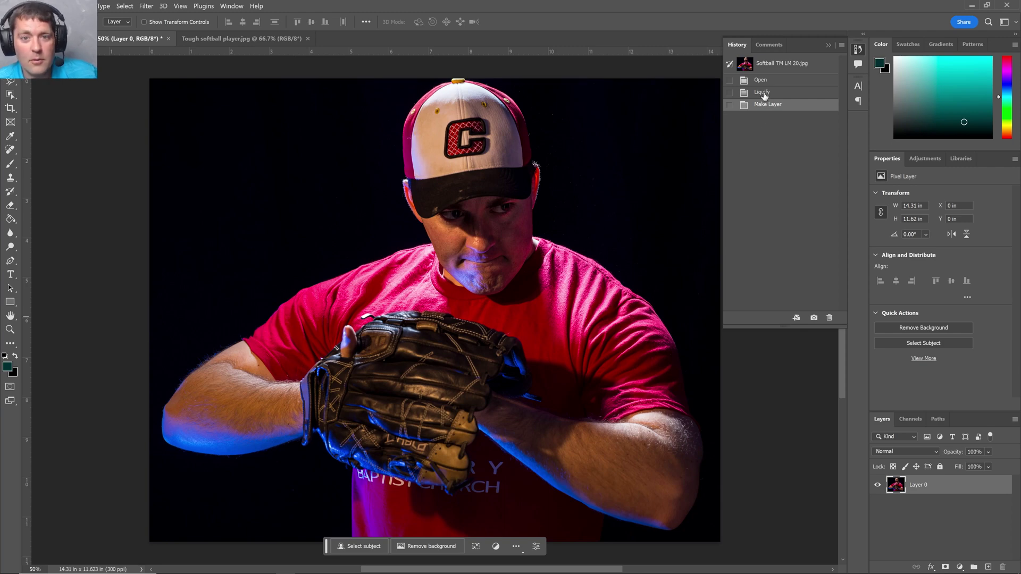
pyautogui.click(764, 95)
pyautogui.click(769, 93)
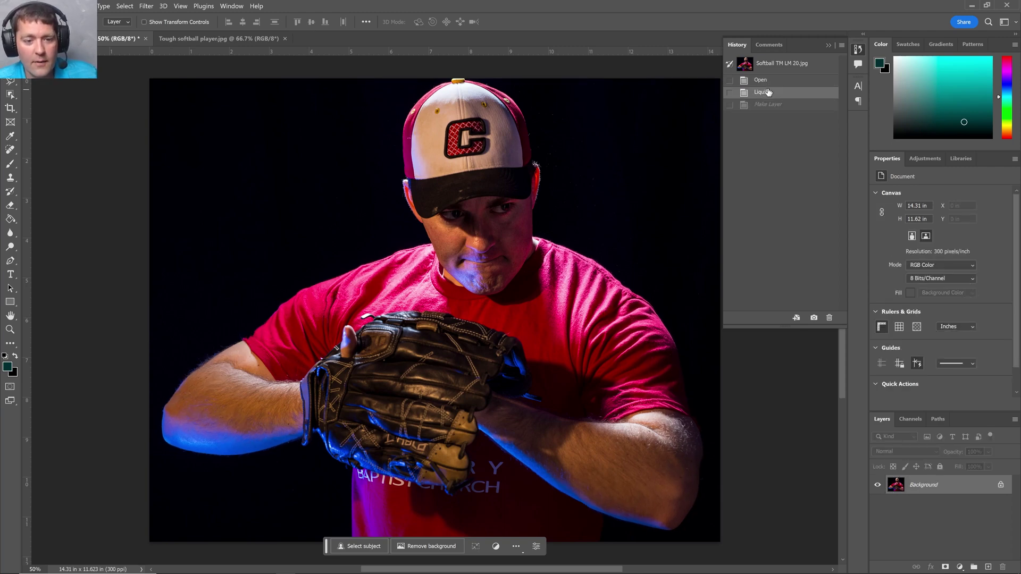
pyautogui.click(768, 82)
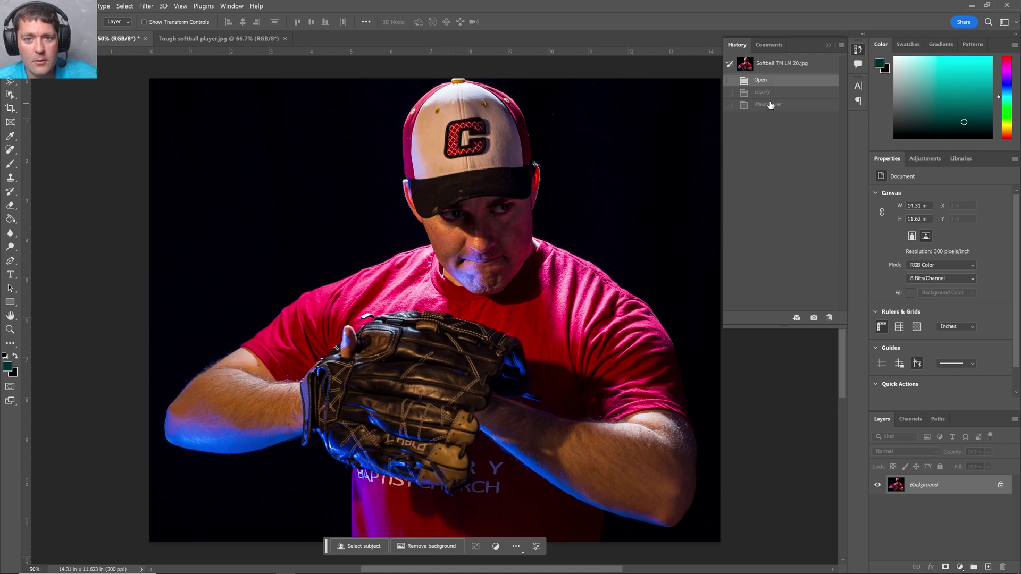
pyautogui.click(769, 95)
pyautogui.click(767, 82)
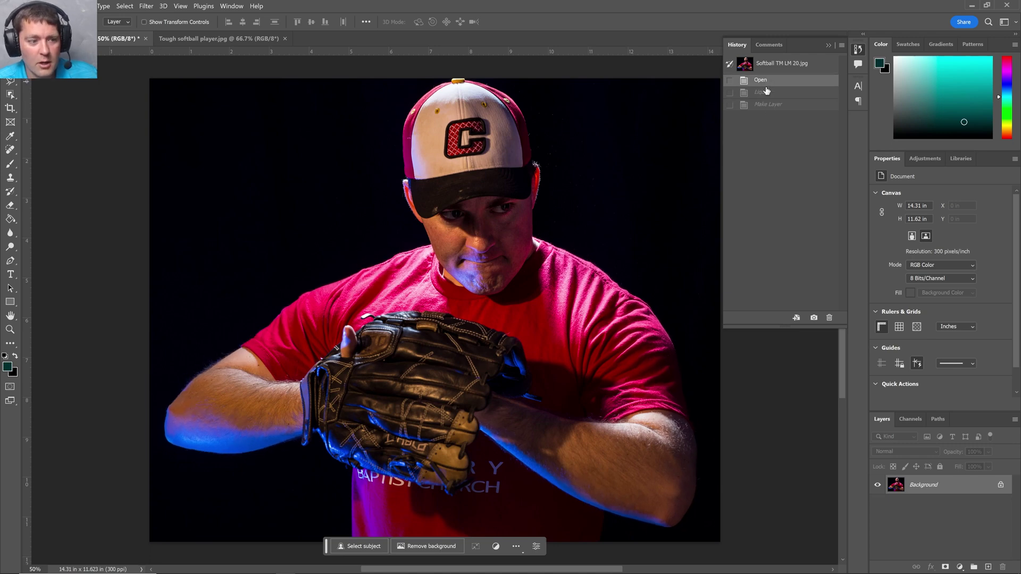